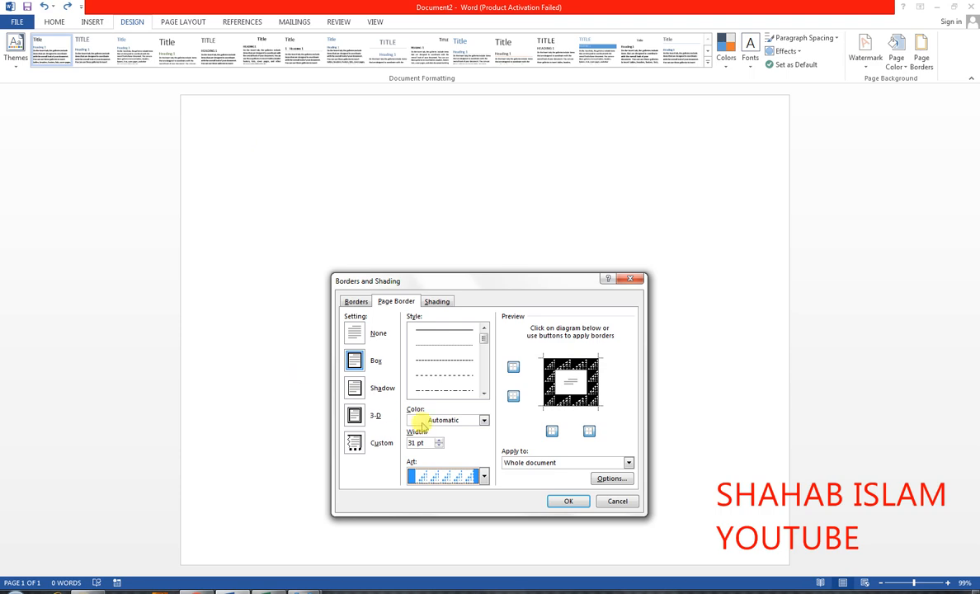
Colour the triangle-patterned art page border light blue and apply it to the whole document
click(484, 421)
click(491, 475)
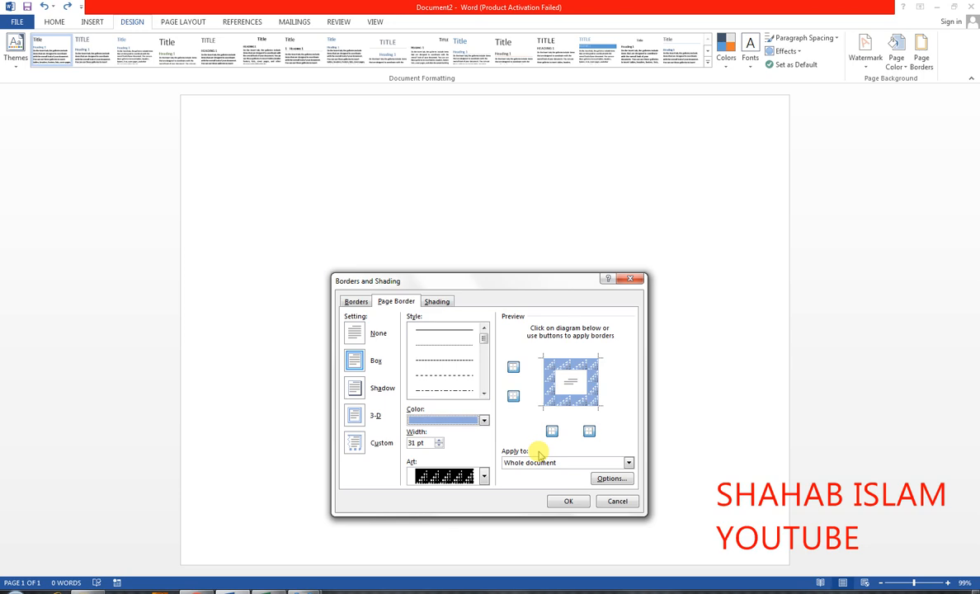
click(567, 502)
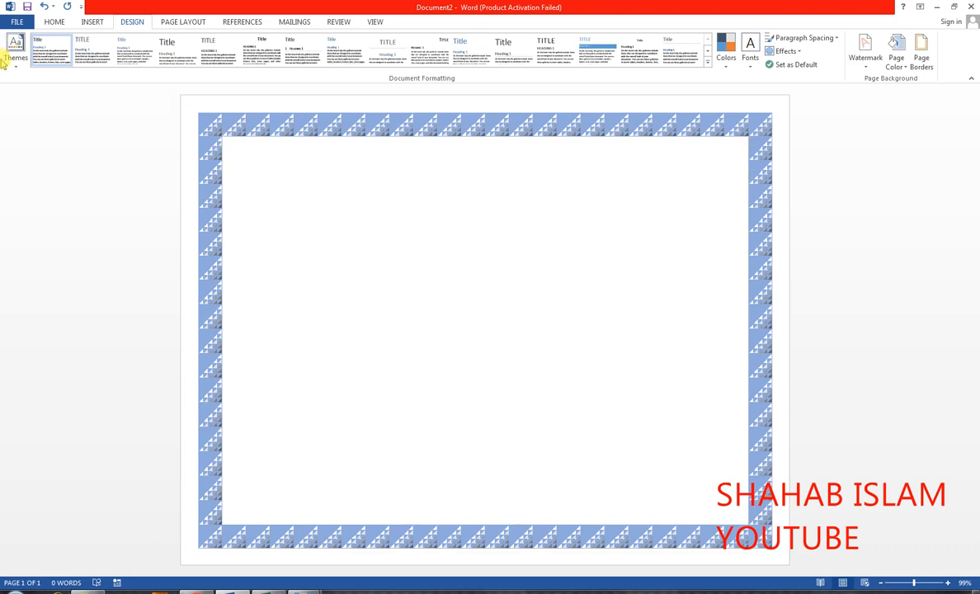
Draw a rectangle about 6.99" high and 9.47" wide that fills the area inside the page border
click(92, 22)
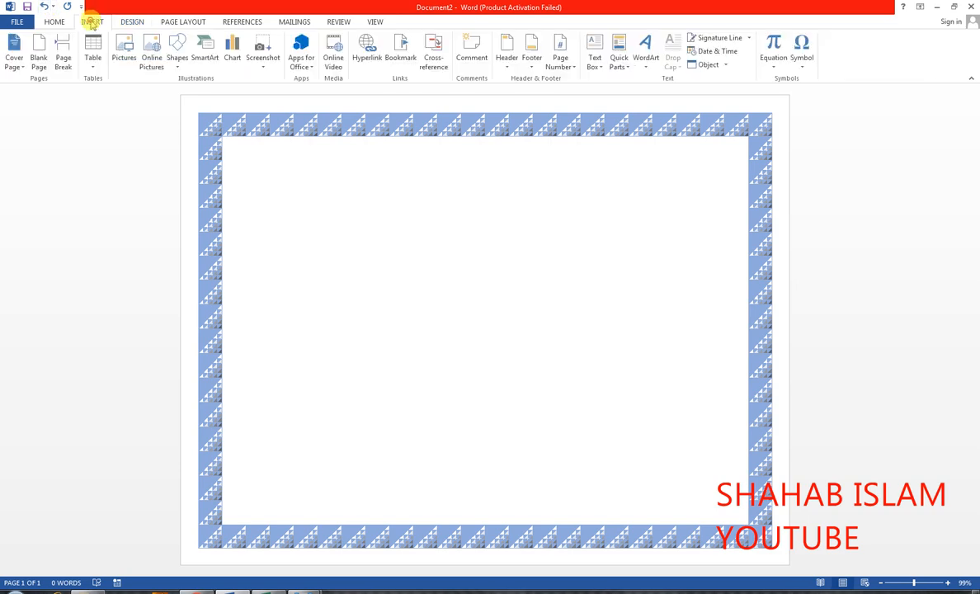
click(177, 69)
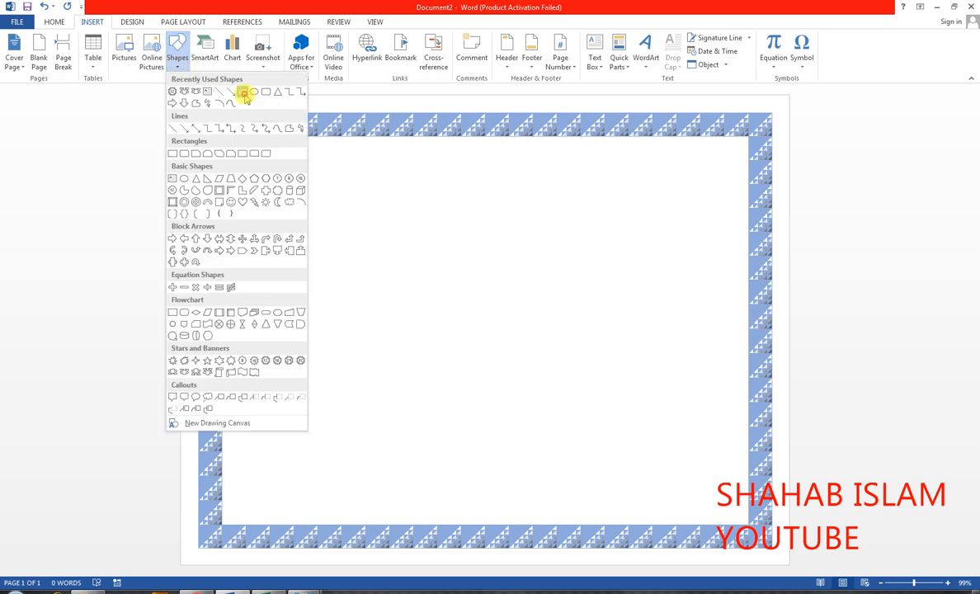
click(243, 92)
mouse_move(221, 137)
mouse_down()
mouse_move(580, 510)
mouse_move(750, 524)
mouse_up()
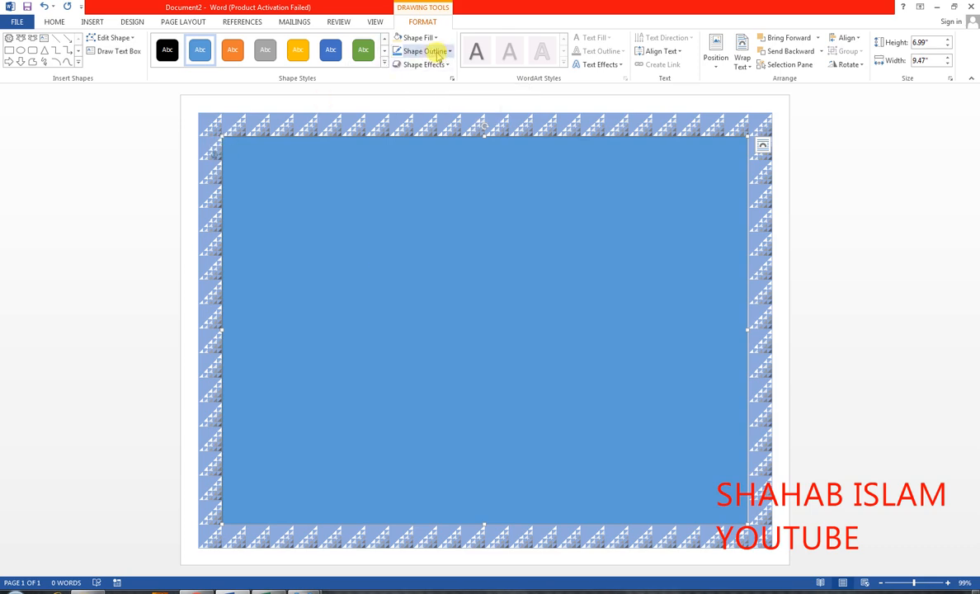
Set the rectangle's outline weight to 6 pt
click(425, 51)
mouse_move(477, 182)
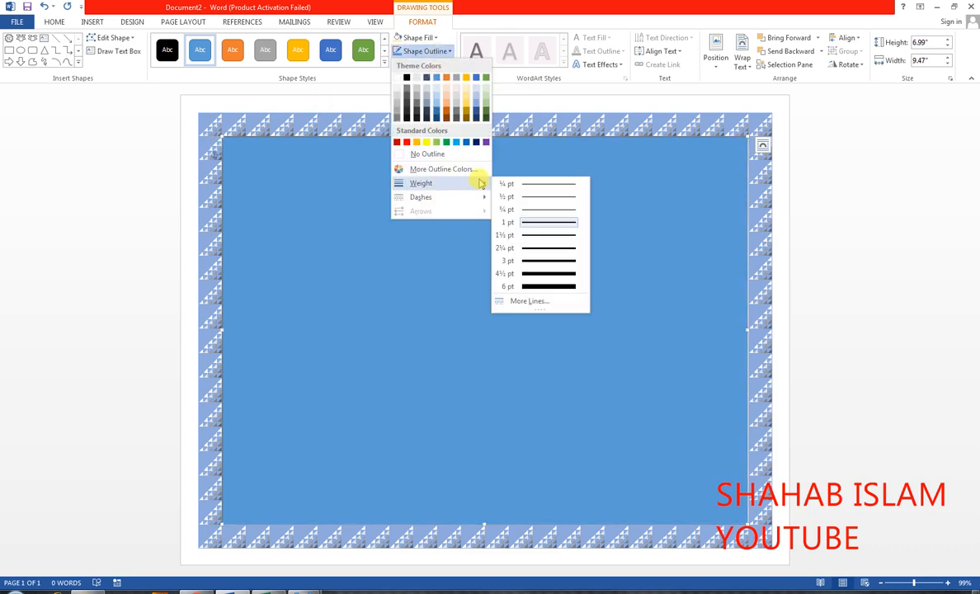
click(542, 286)
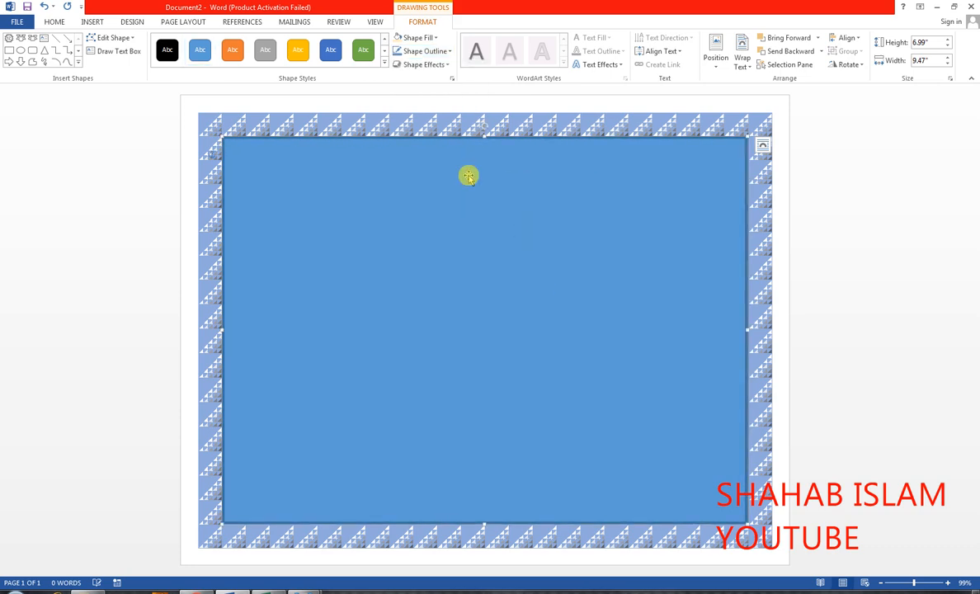
Set the rectangle's outline width to 20 pt through the detailed line settings
click(452, 52)
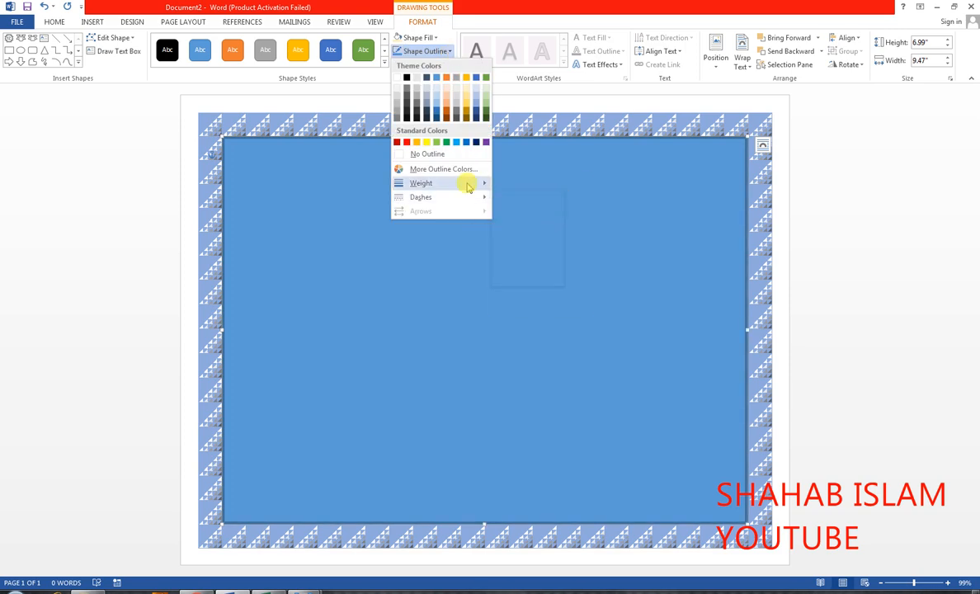
mouse_move(467, 185)
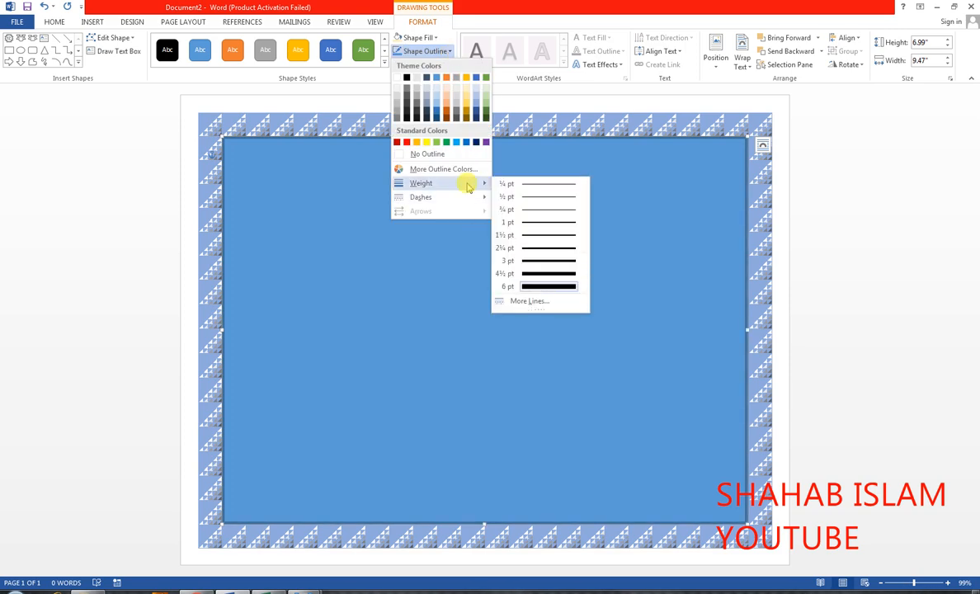
click(517, 307)
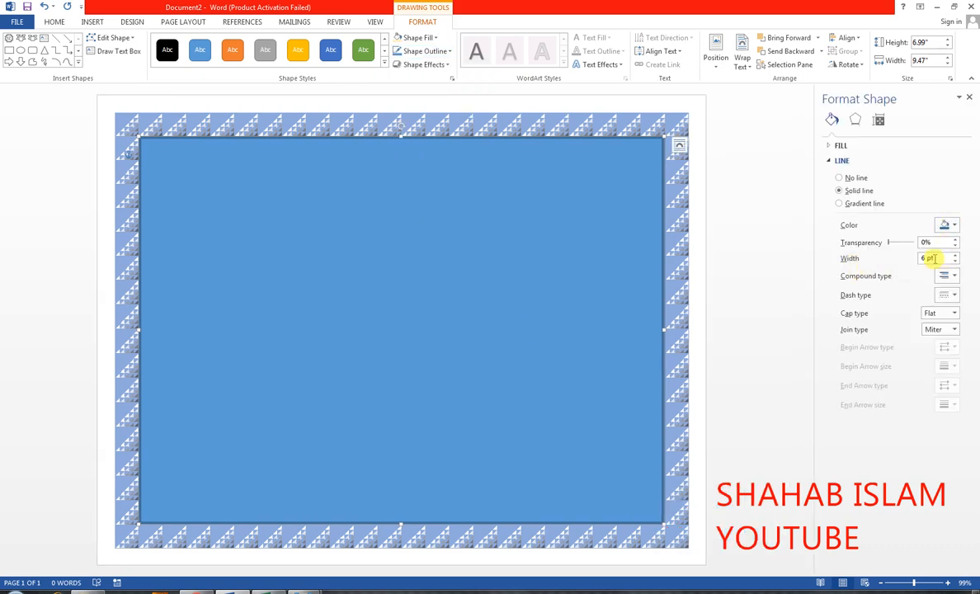
text(20)
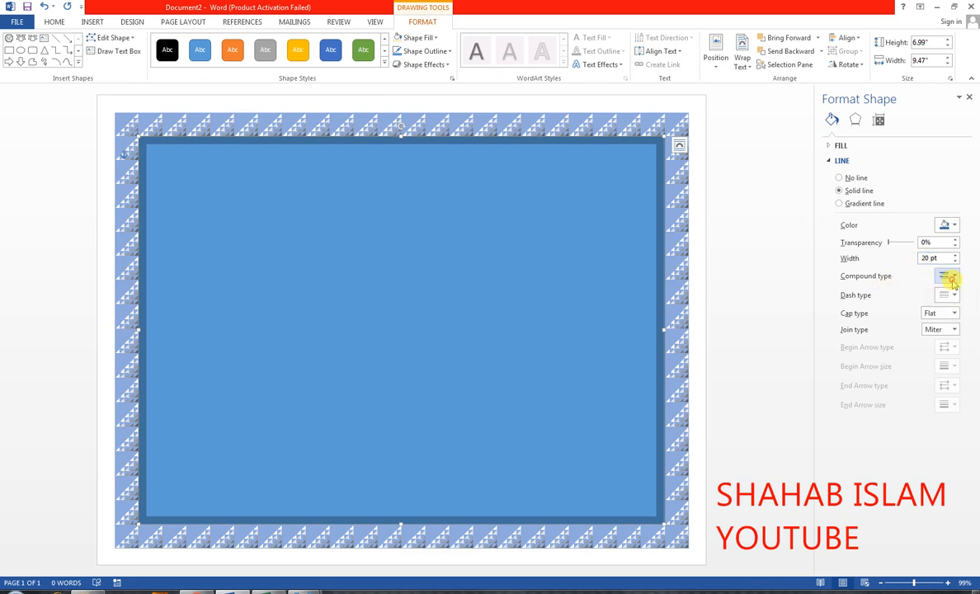
Apply a dashed line type to the rectangle's outline
click(951, 277)
click(952, 280)
click(950, 294)
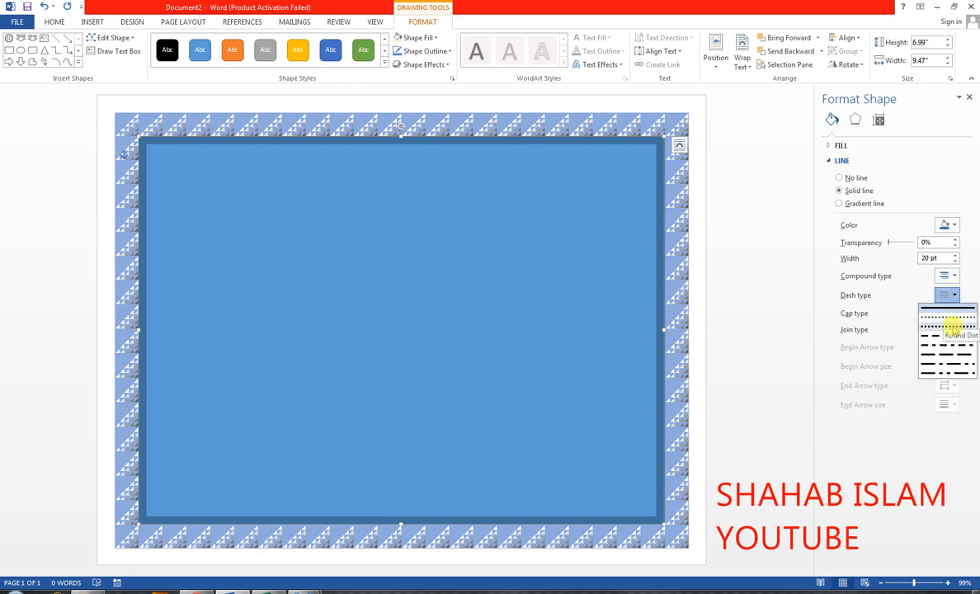
click(952, 326)
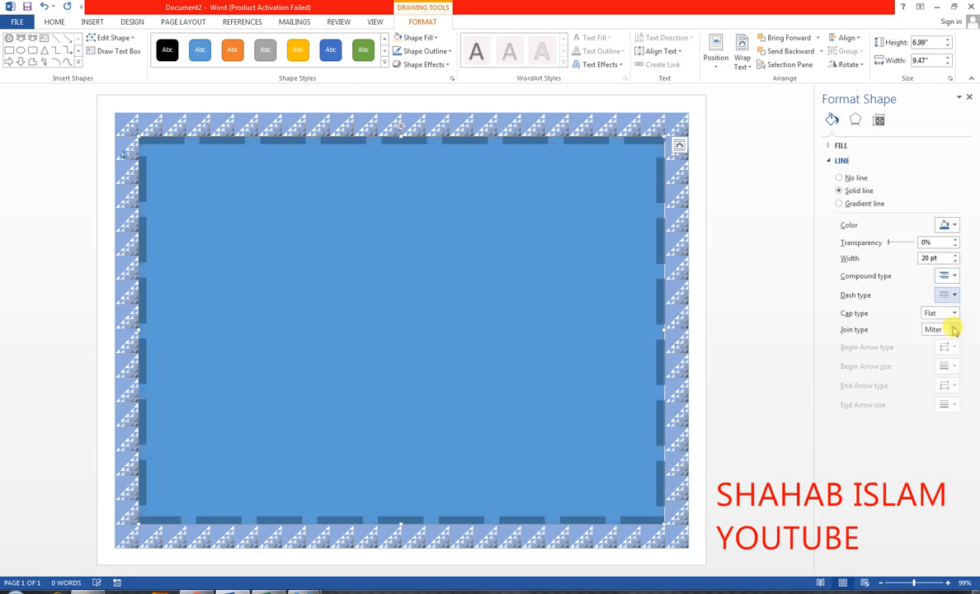
Change the dash style of the rectangle's outline to Round Dot
click(426, 51)
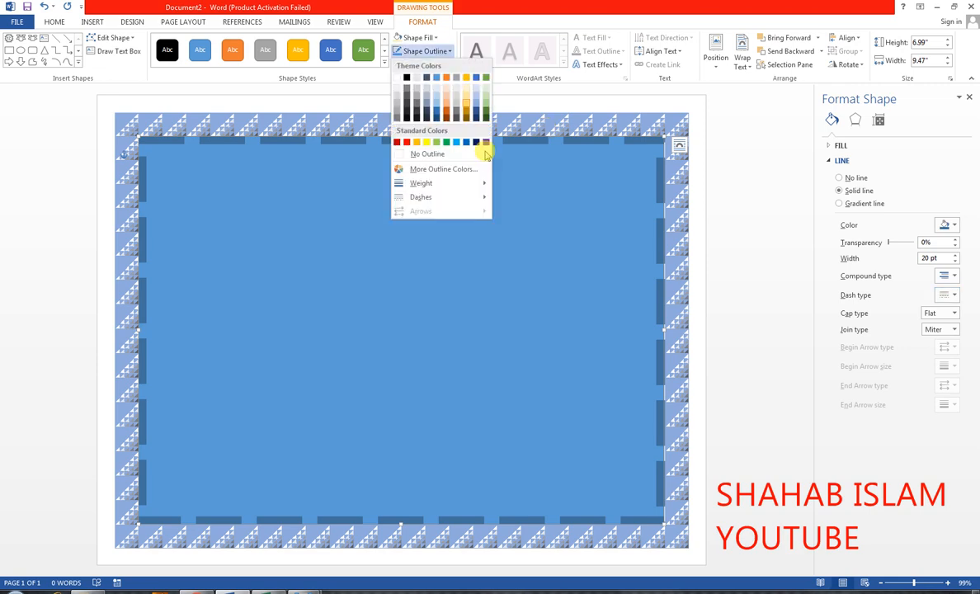
mouse_move(491, 184)
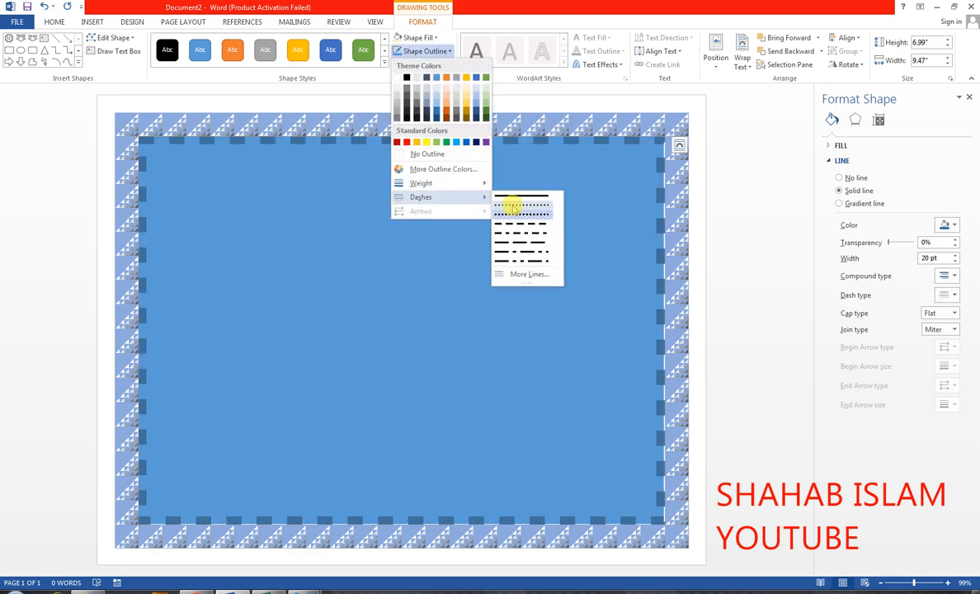
click(512, 206)
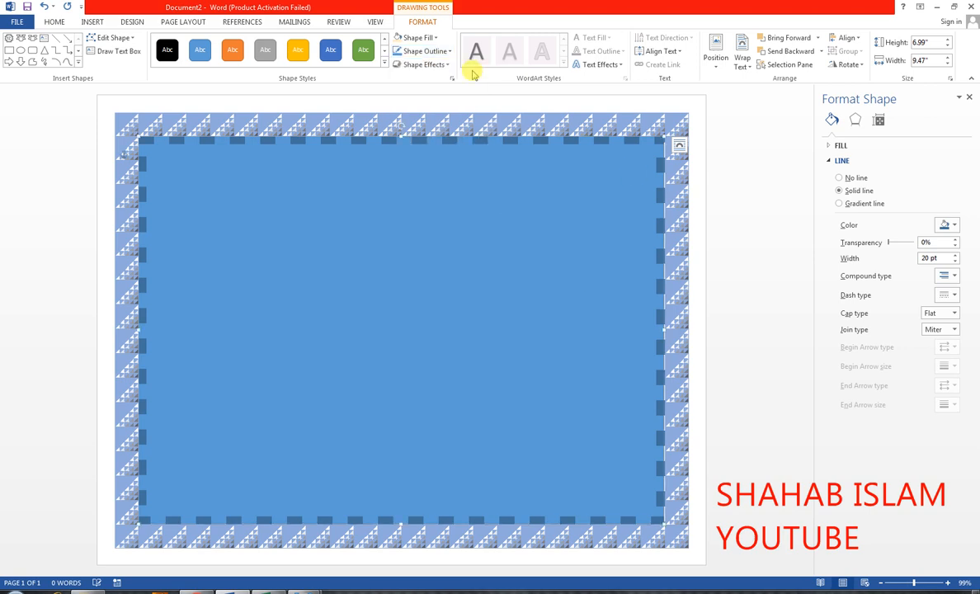
Colour the rectangle's outline Blue, Accent 5, Lighter 80%
click(433, 38)
click(434, 38)
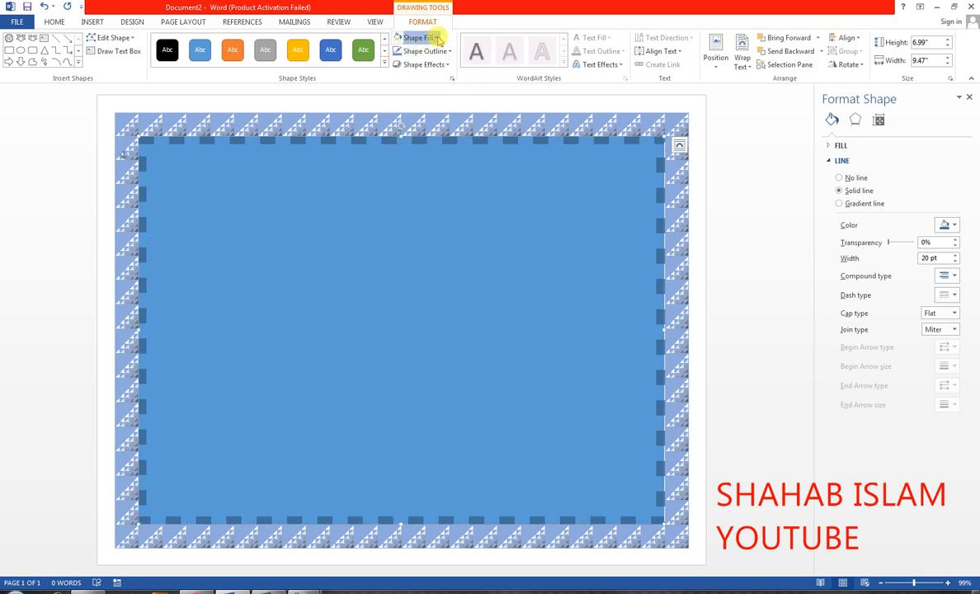
click(453, 64)
click(446, 51)
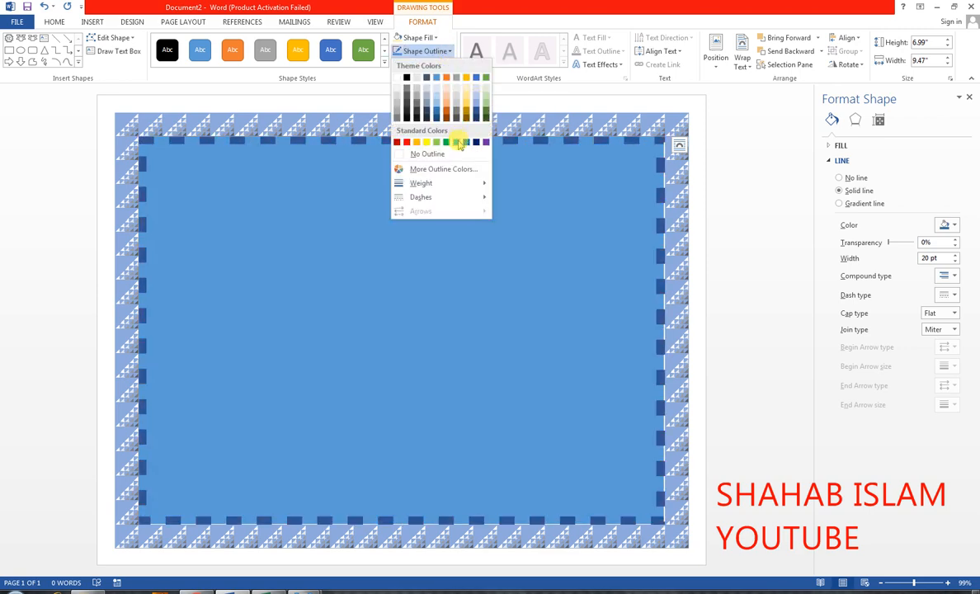
click(477, 91)
Remove the rectangle's fill by setting it to No Fill
click(679, 145)
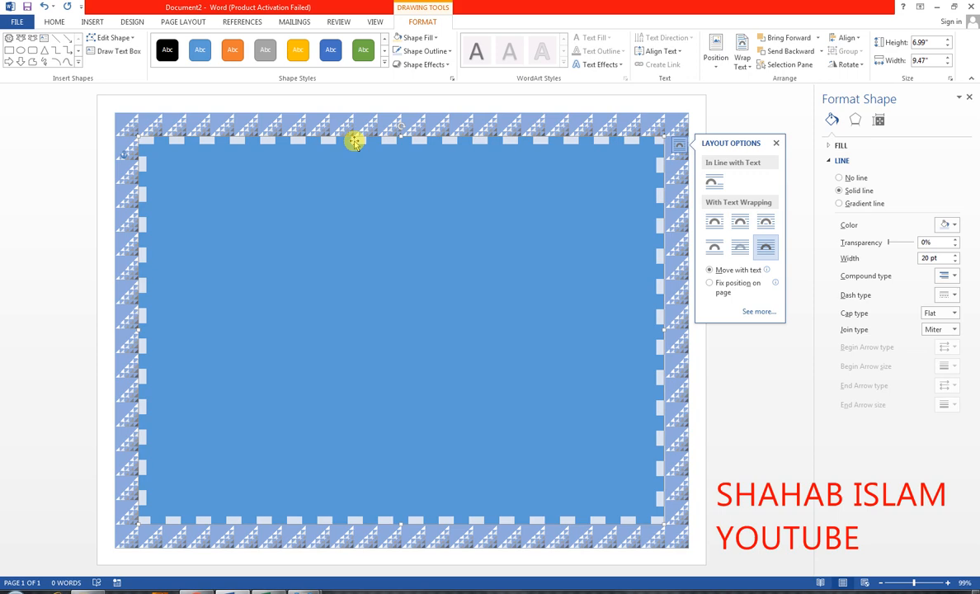
click(431, 37)
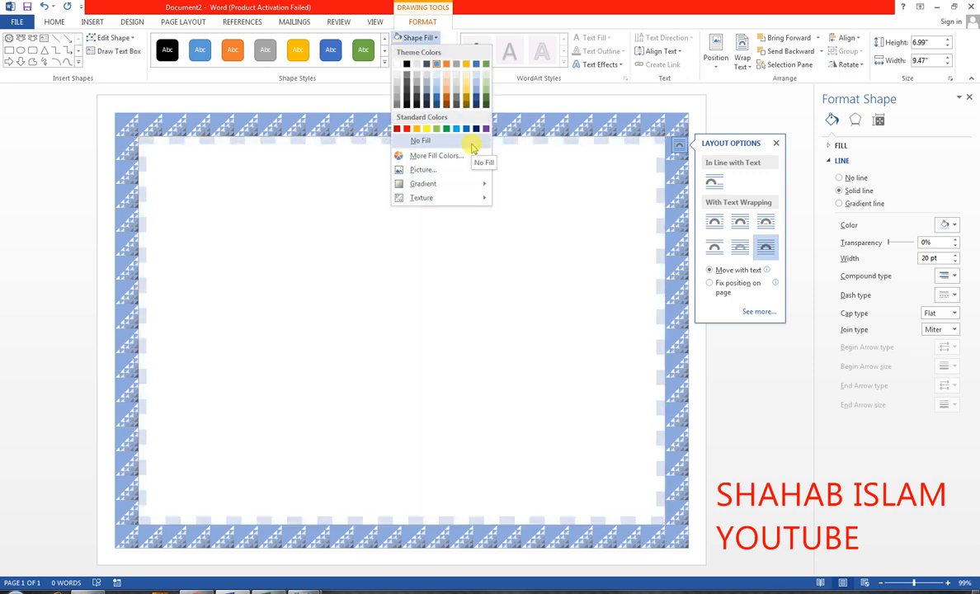
click(471, 144)
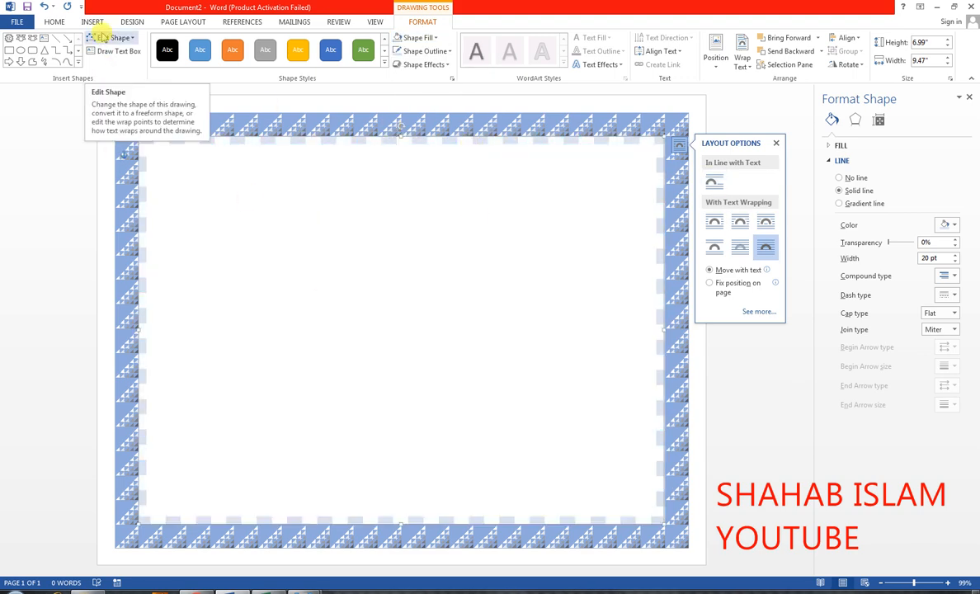
Set the page background colour to Blue, Accent 5, Lighter 80%
click(132, 22)
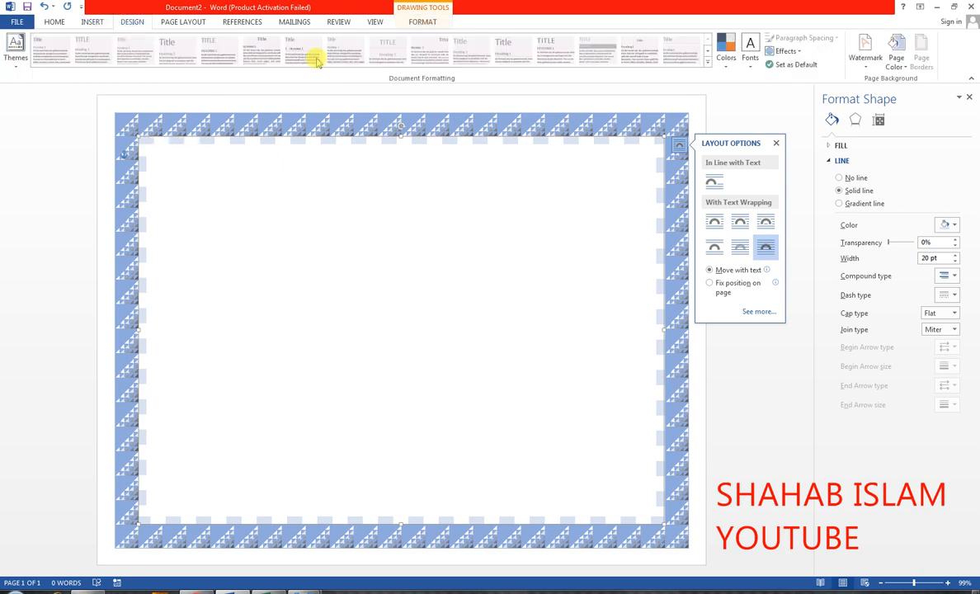
click(900, 62)
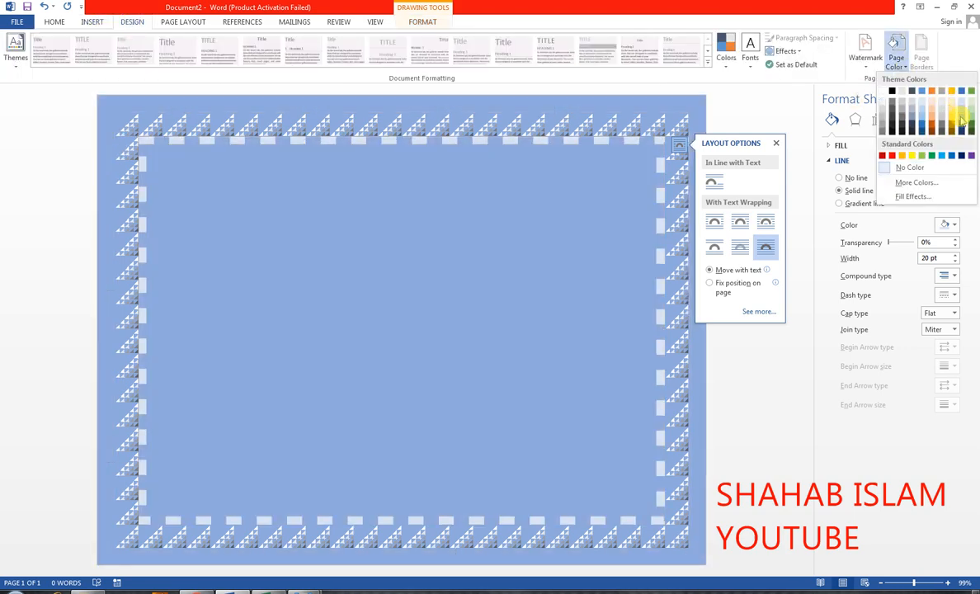
click(961, 107)
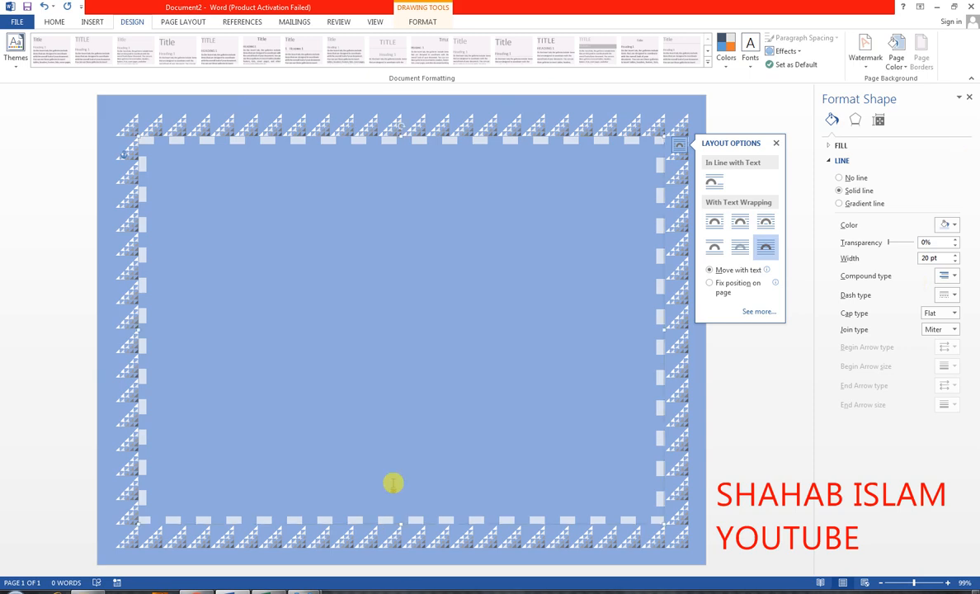
click(905, 68)
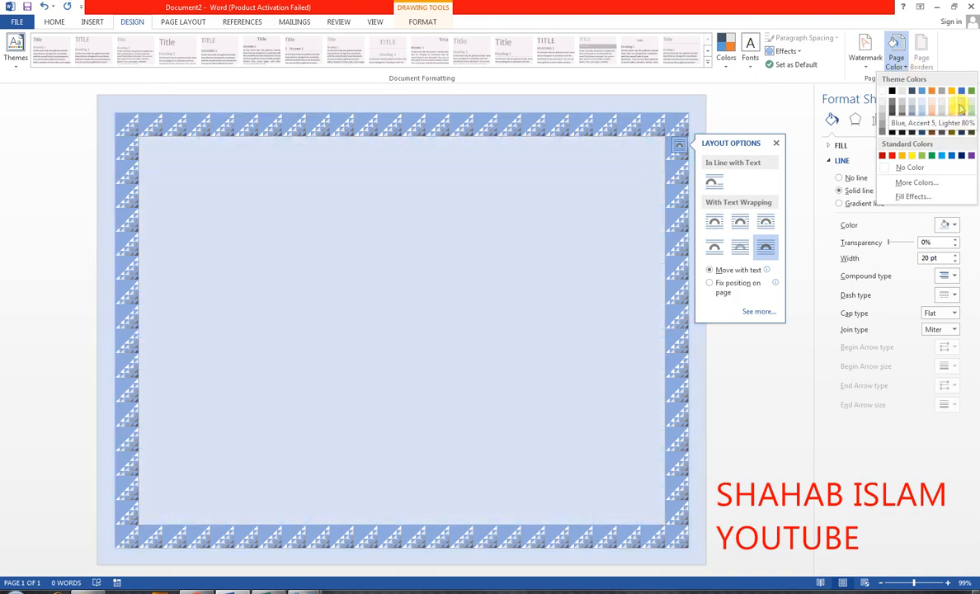
click(958, 104)
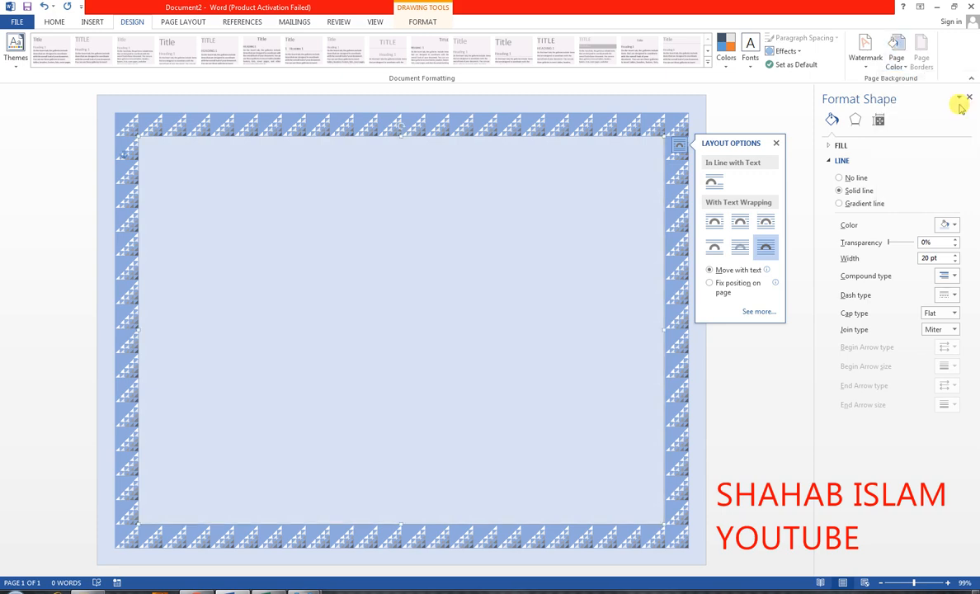
Change the rectangle's outline colour to Blue, Accent 5, Lighter 40%
click(421, 21)
click(440, 51)
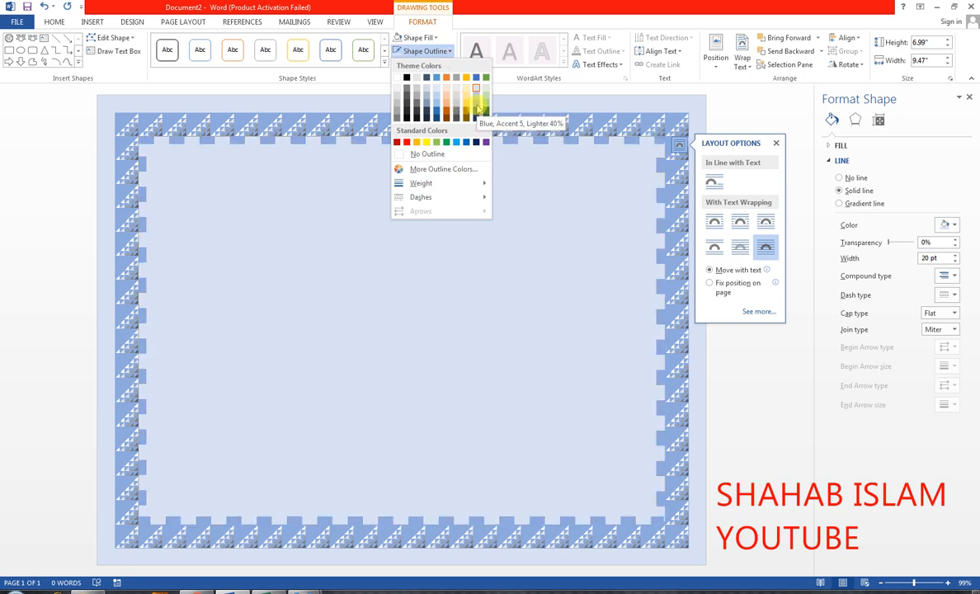
click(478, 108)
Enter the title text "Certificate of Completion" on the first line of the page
click(360, 266)
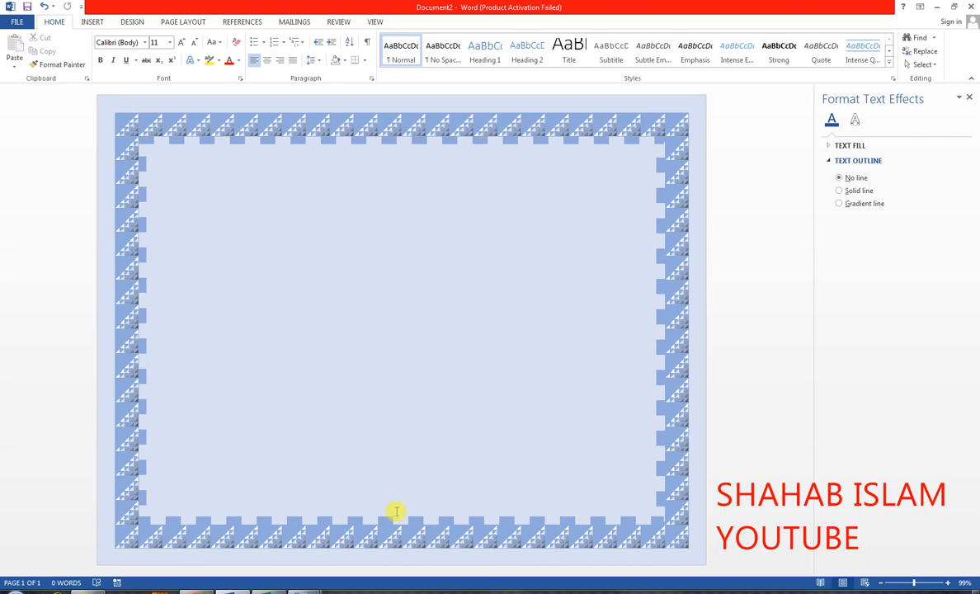
text(CERTIFICA)
key(BackSpace)
key(BackSpace)
key(BackSpace)
key(BackSpace)
key(BackSpace)
key(BackSpace)
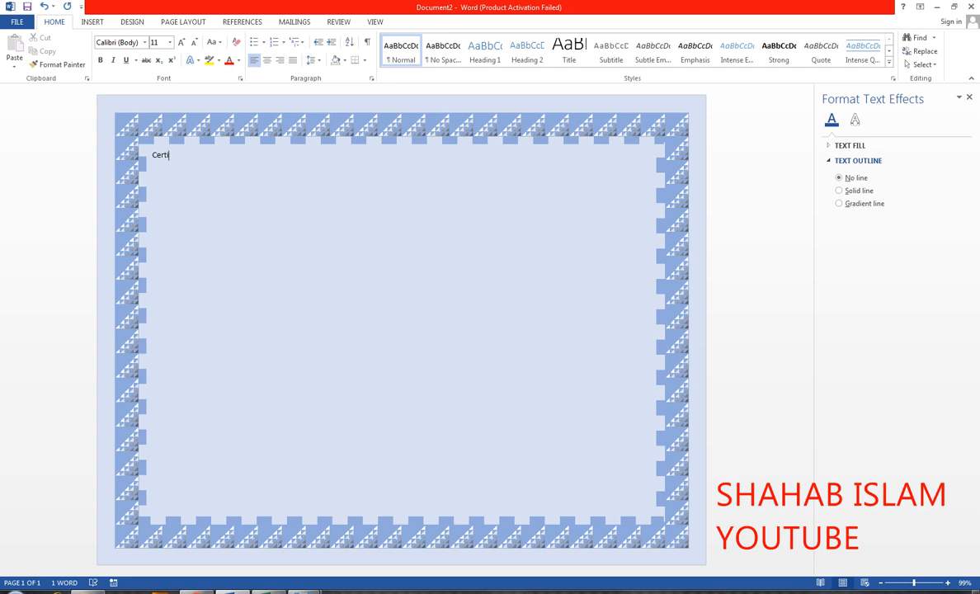
text(cate of Completion)
Select the "Certificate of Completion" title and enlarge its font size to 26
drag(248, 155, 129, 161)
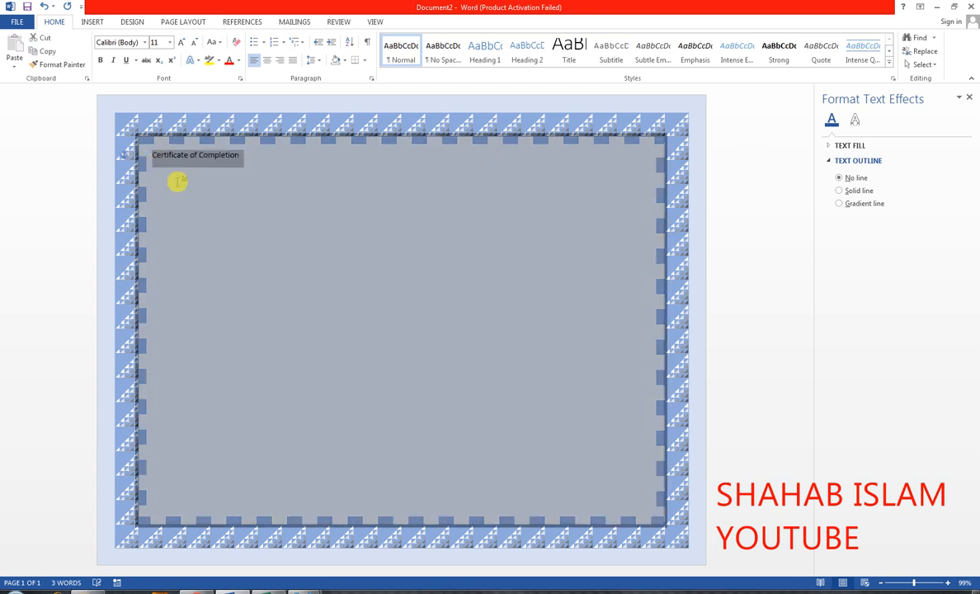
drag(239, 163, 153, 157)
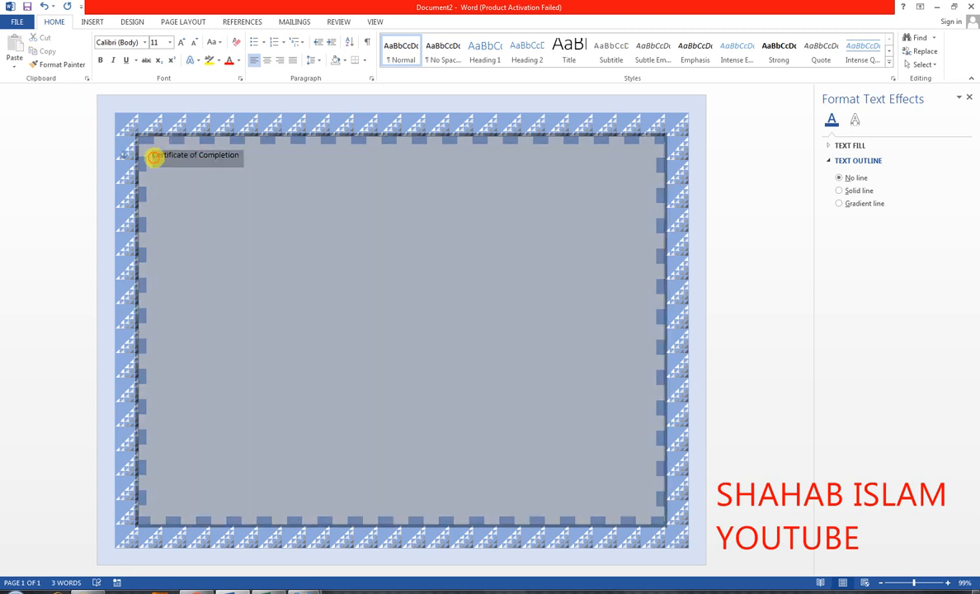
click(180, 42)
click(180, 42)
click(180, 42)
click(179, 42)
click(179, 42)
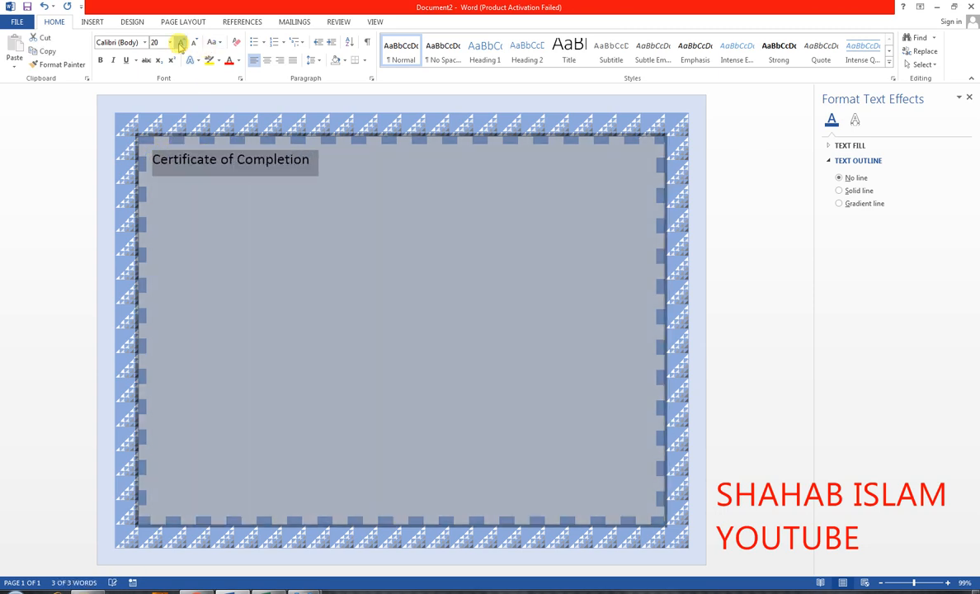
click(180, 42)
click(180, 42)
click(179, 42)
Set the font of the selected "Certificate of Completion" title to Monotype Corsiva
click(145, 43)
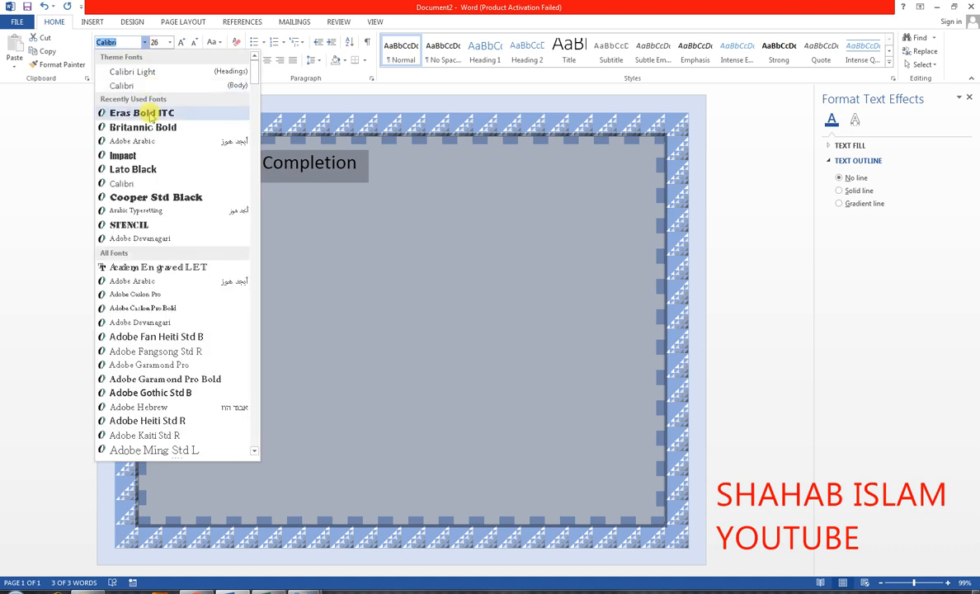
scroll(142, 131, down, 4)
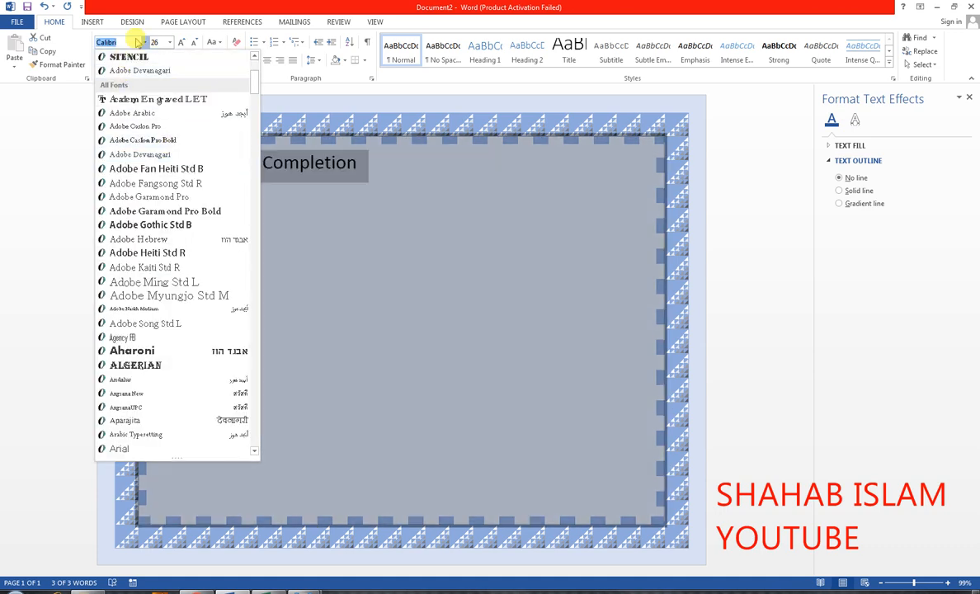
text(Magneto)
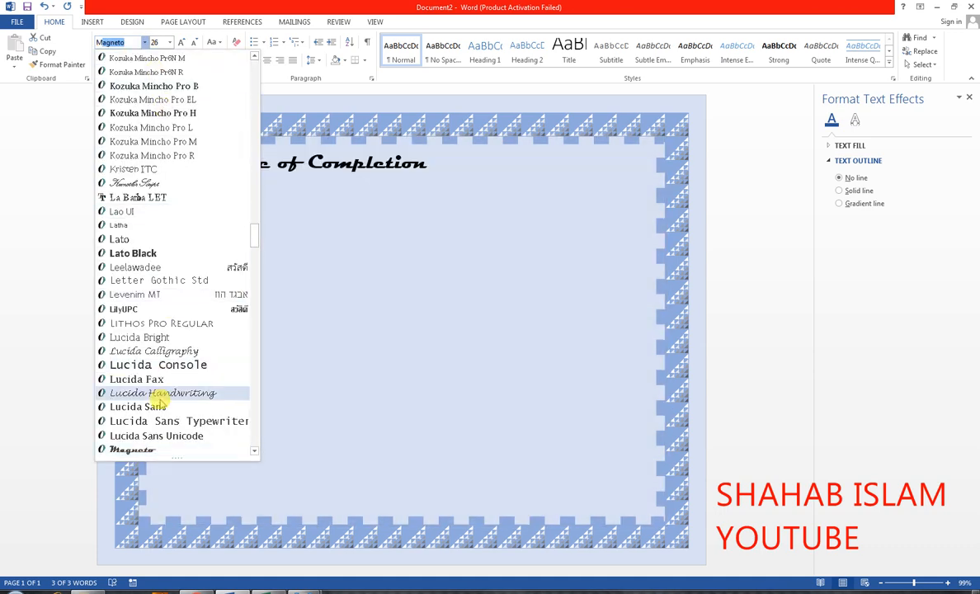
scroll(164, 394, down, 8)
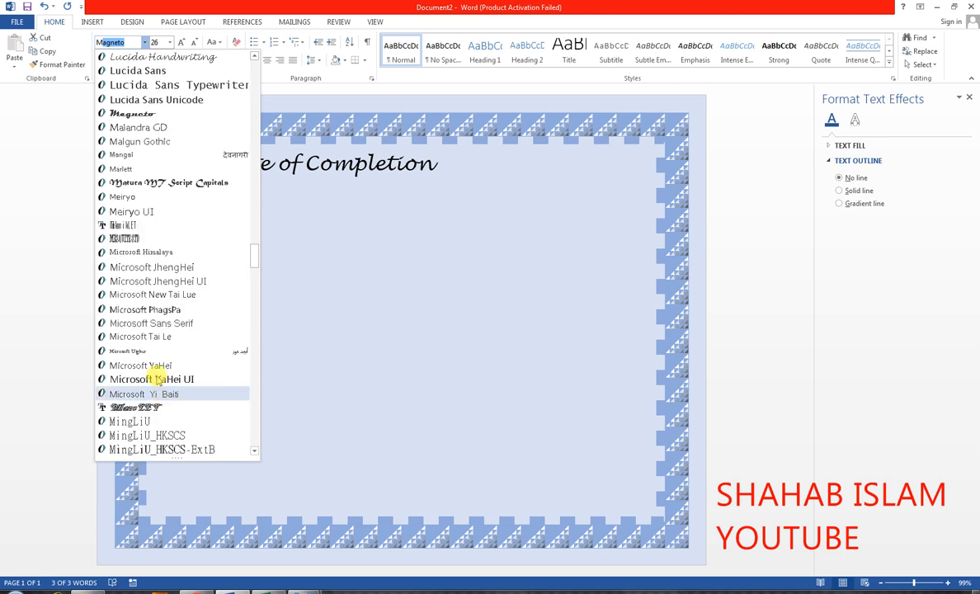
scroll(159, 386, down, 3)
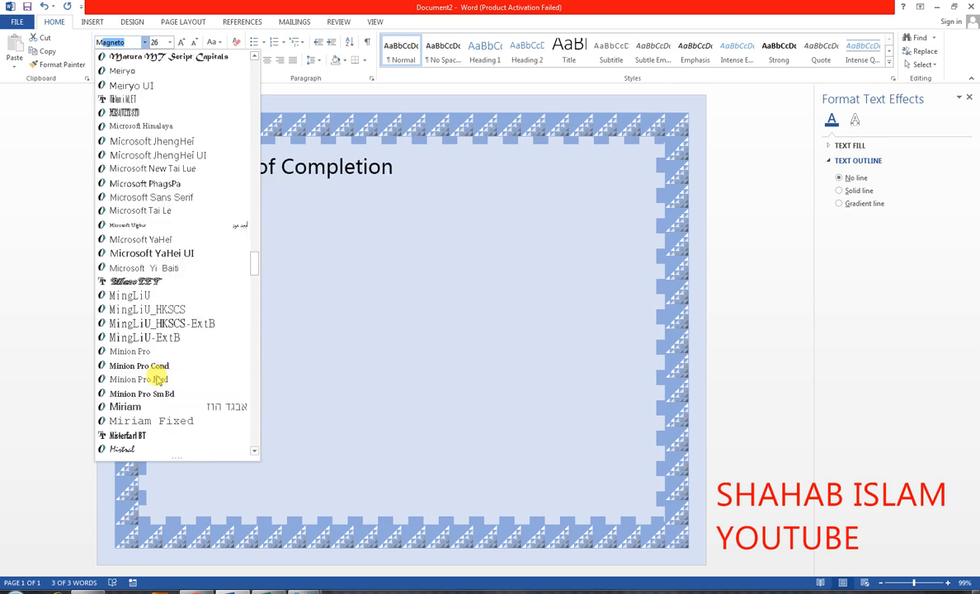
scroll(158, 378, down, 5)
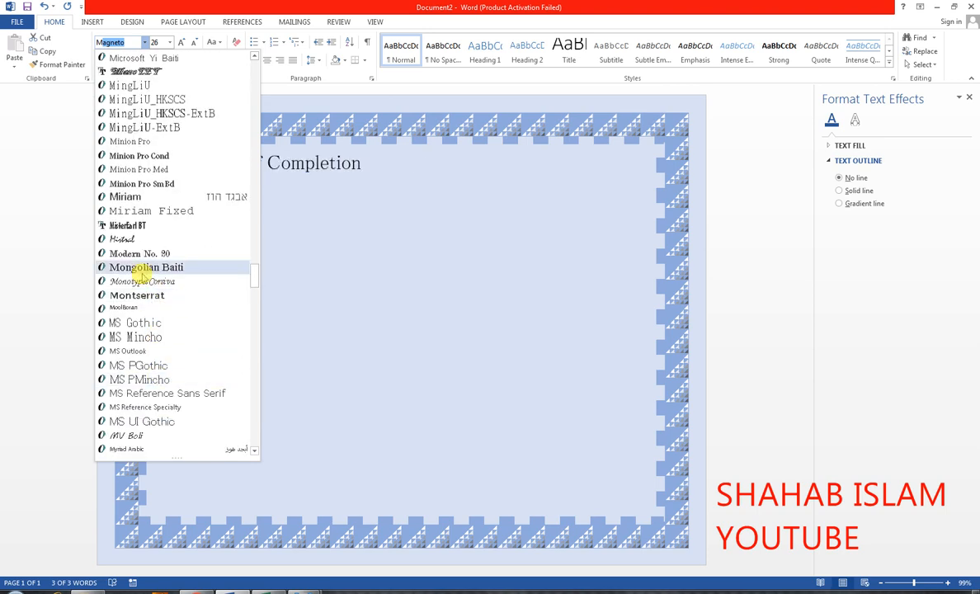
click(141, 280)
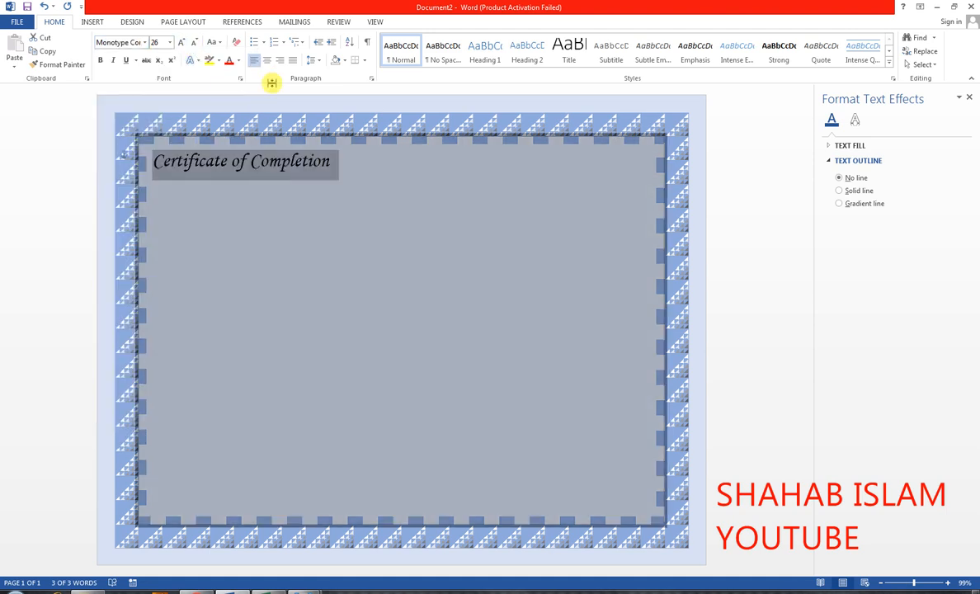
Center the "Certificate of Completion" title horizontally and enlarge its font size to 80
click(267, 60)
click(182, 42)
click(182, 42)
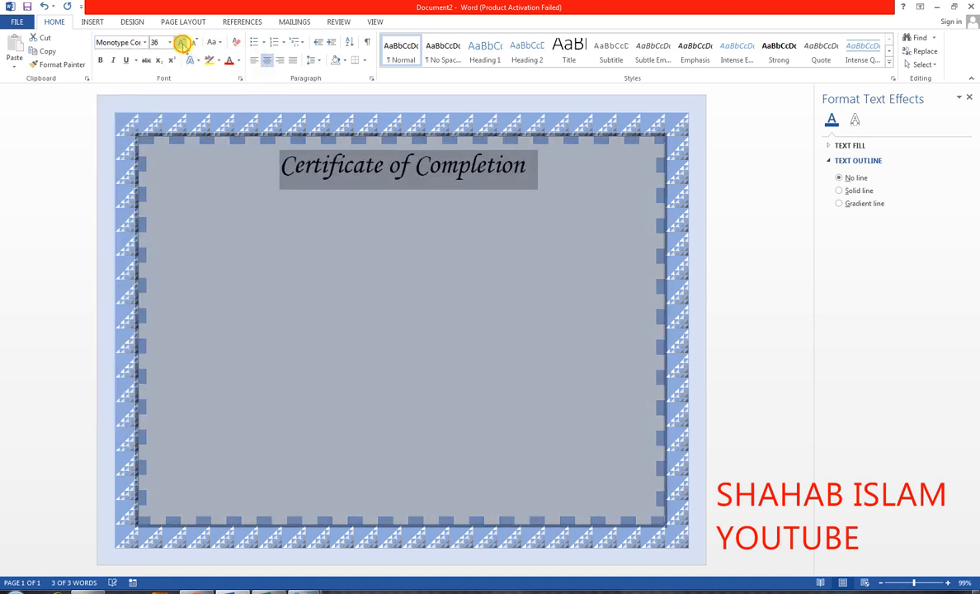
click(181, 42)
click(181, 42)
click(181, 42)
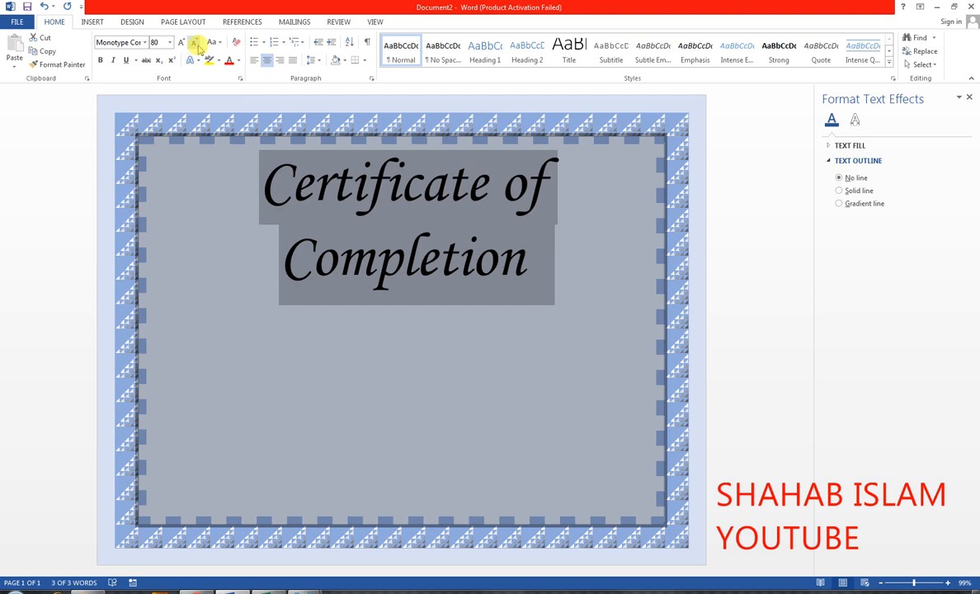
Make the title bold and reduce its font size to 72
click(100, 60)
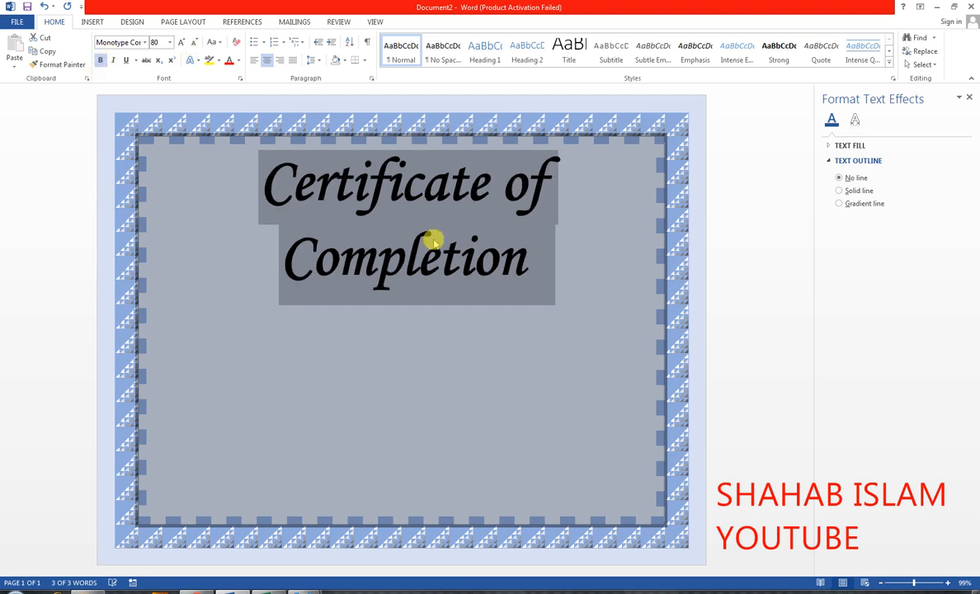
click(437, 251)
click(282, 170)
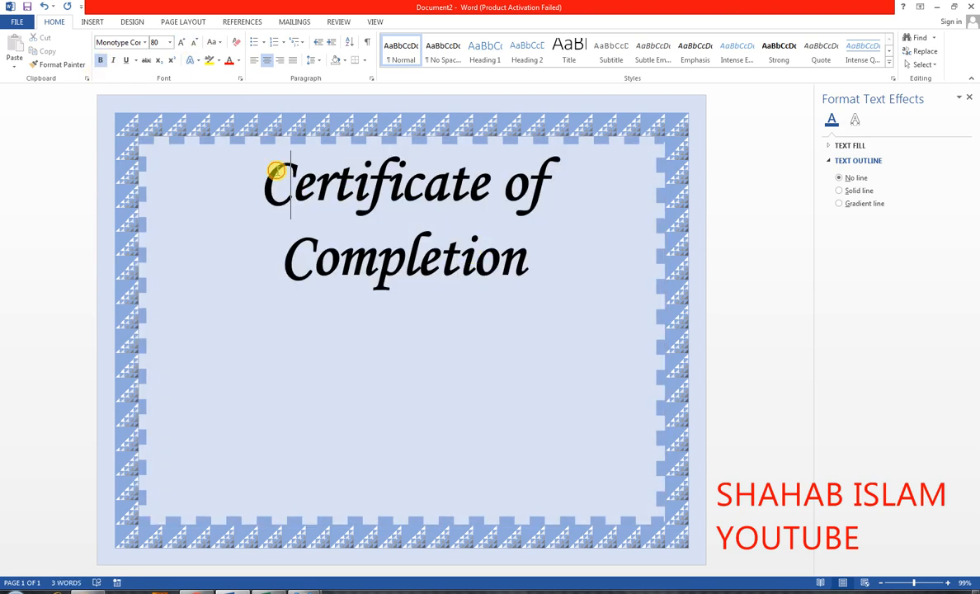
click(372, 282)
key(ctrl+a)
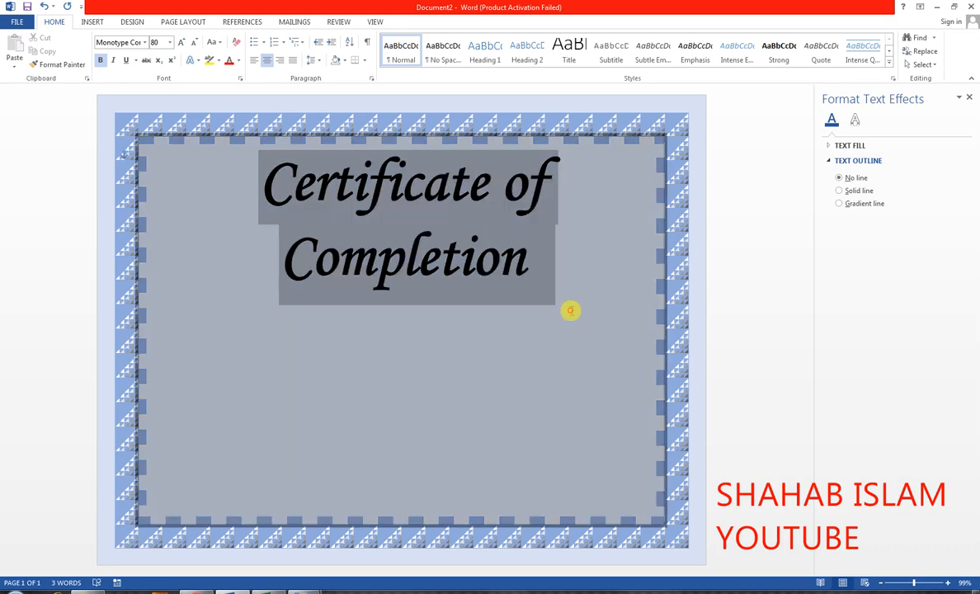
click(192, 43)
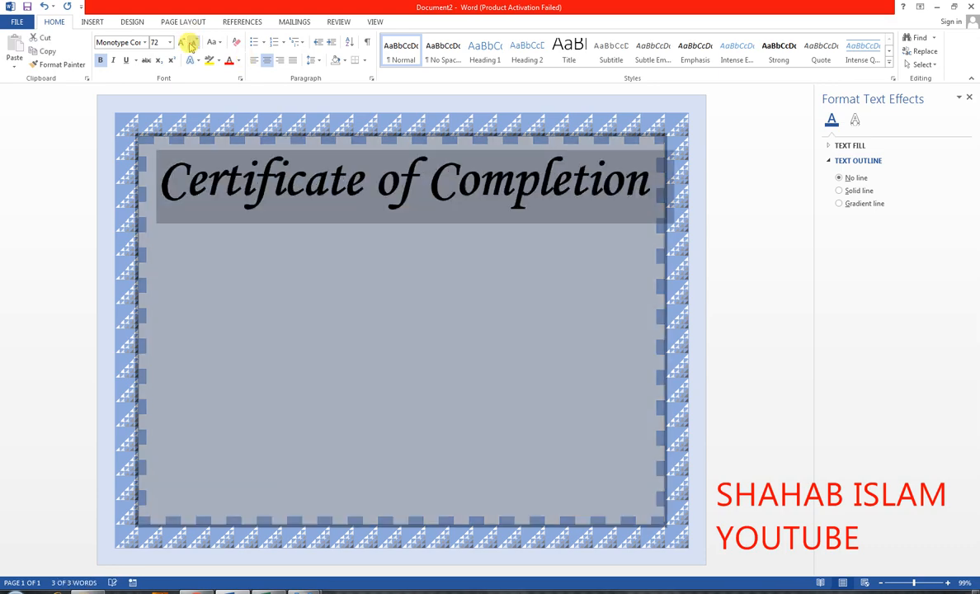
Try inserting a blank line above the "Certificate of Completion" title, and remove that line again
click(206, 171)
click(158, 175)
key(Return)
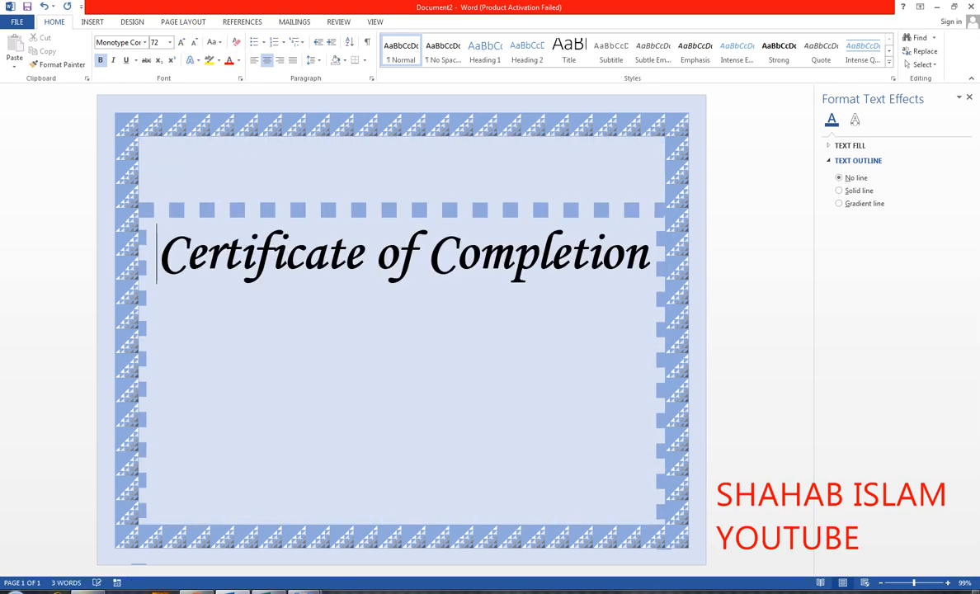
key(BackSpace)
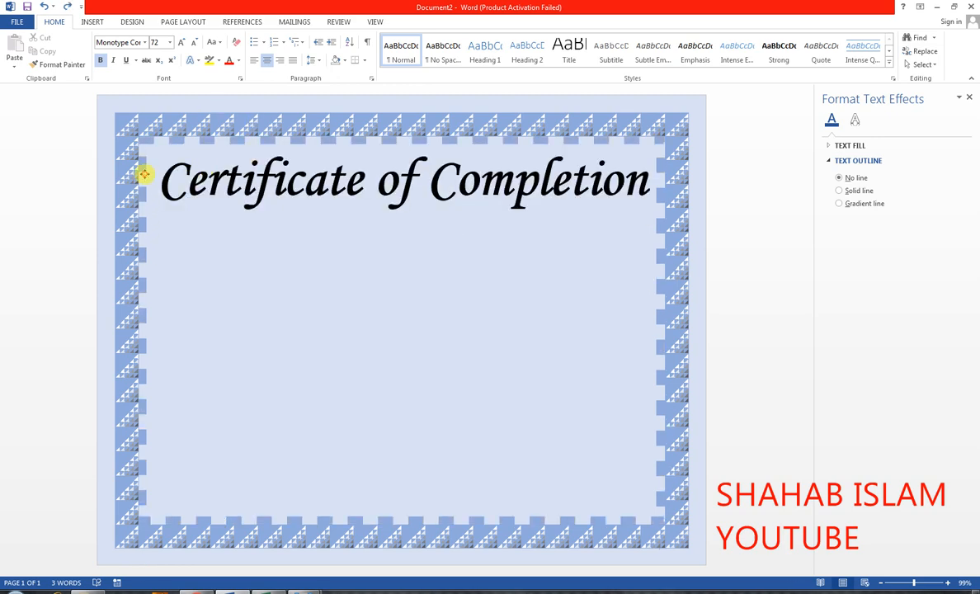